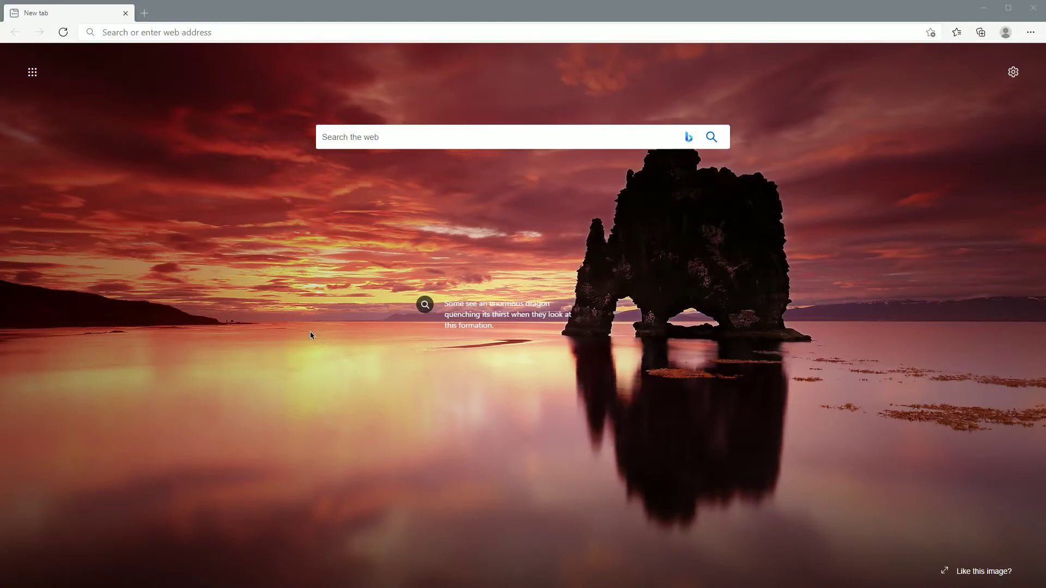
Step: Go to reshade.me and download ReShade 4.9.1
left_click(231, 32)
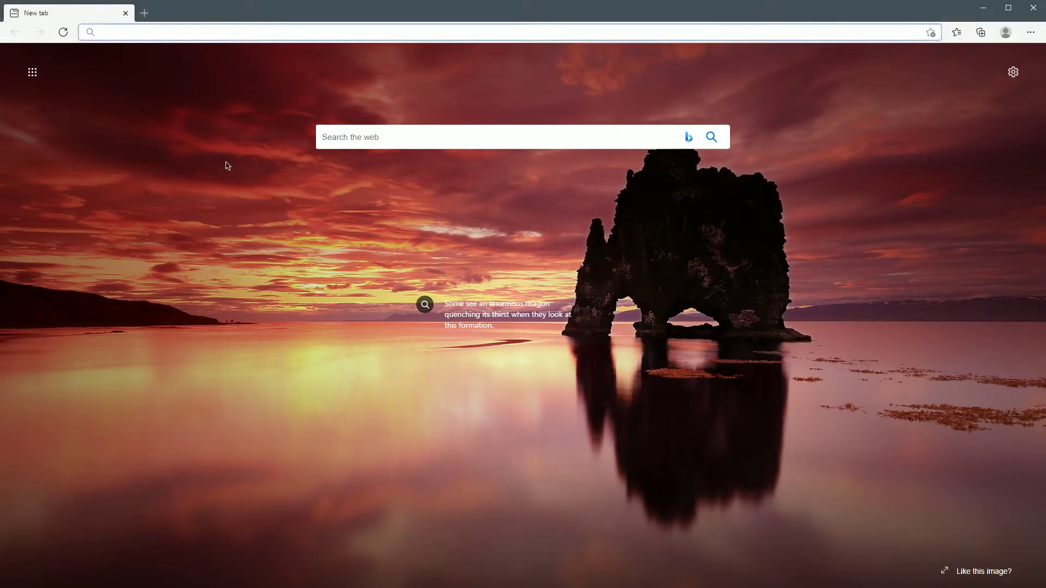
type("reshade.")
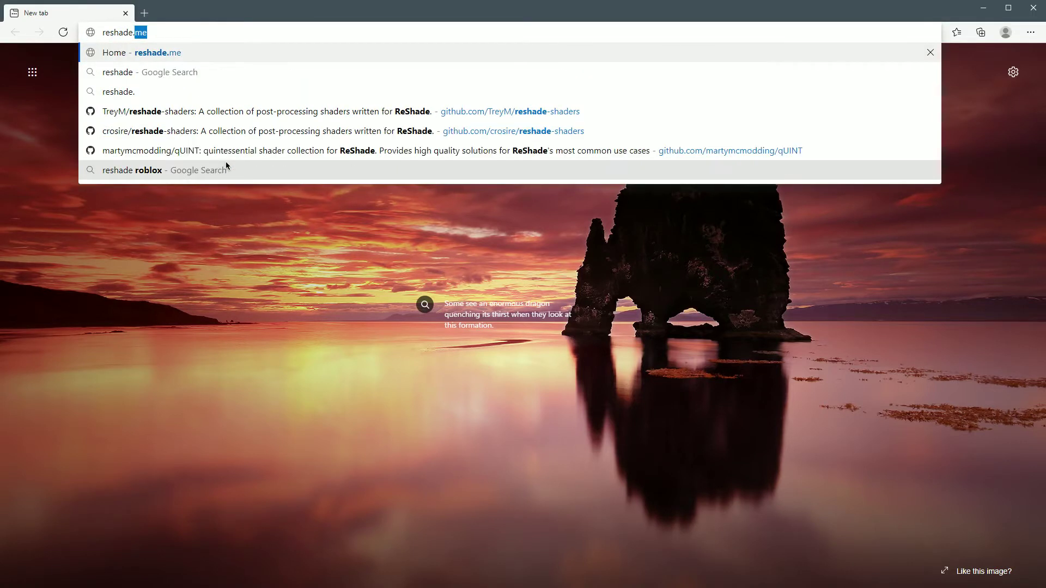
type("me")
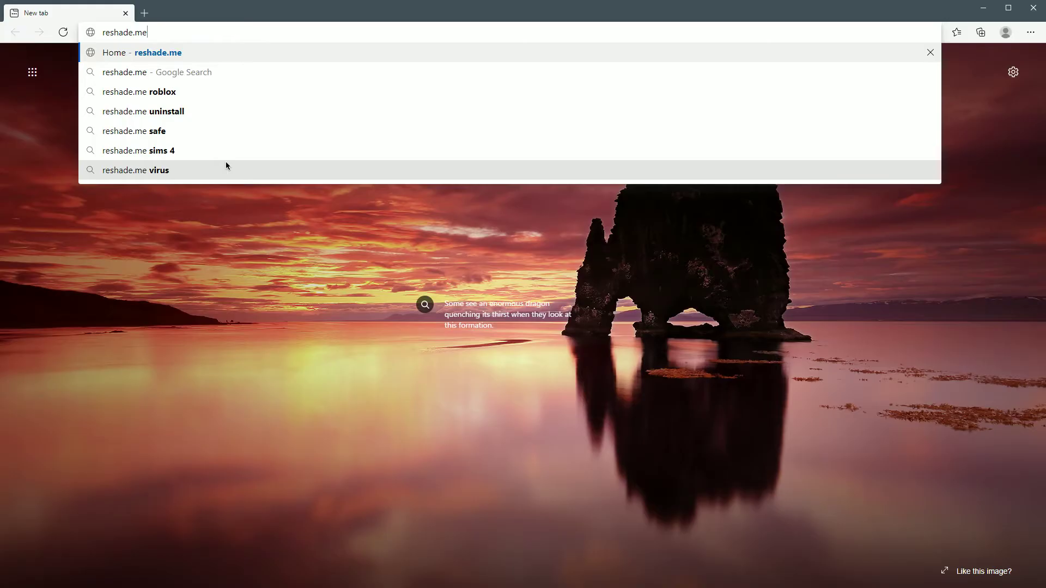
key("Return")
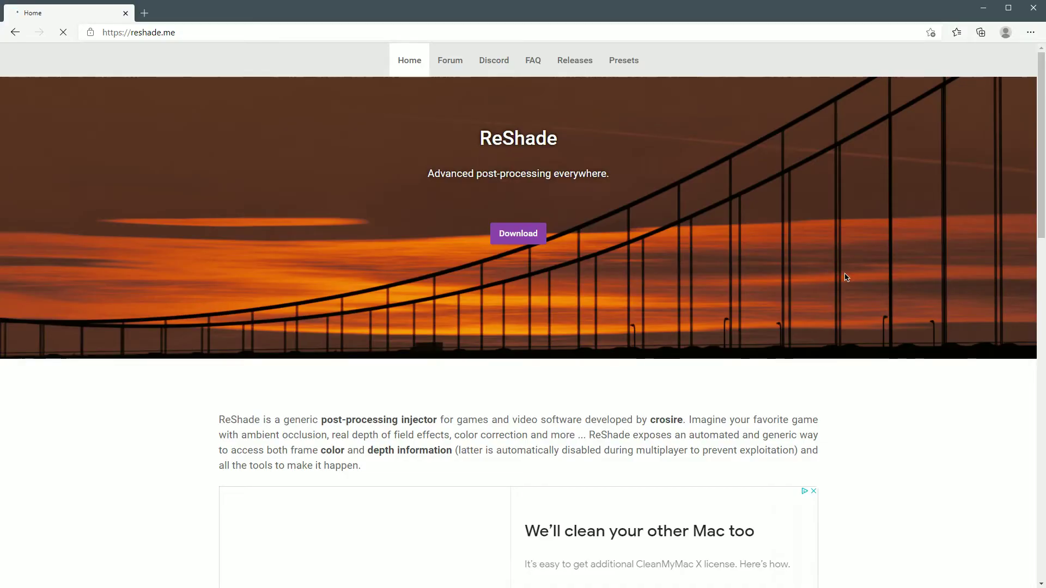
left_click(522, 238)
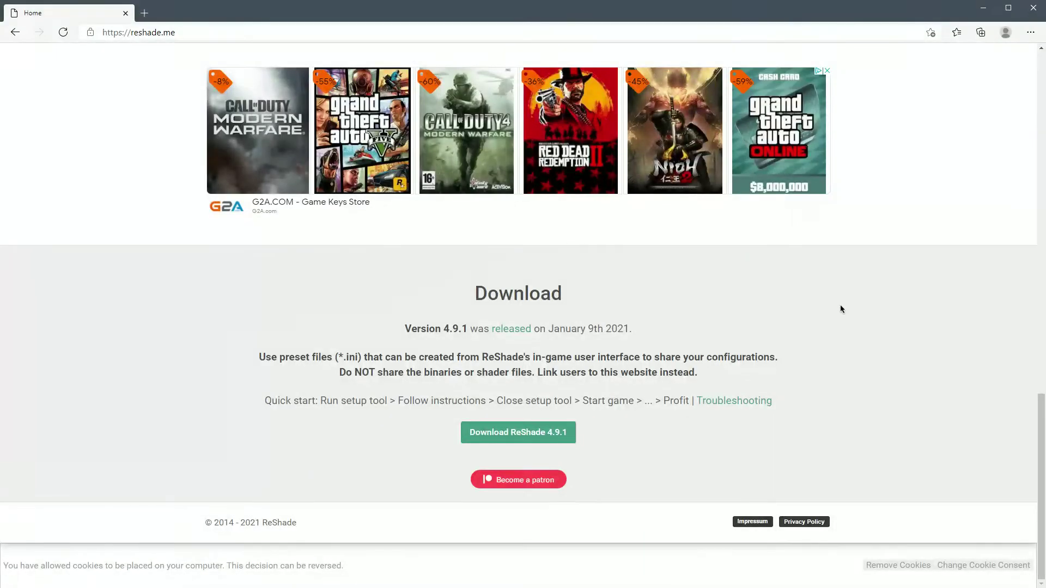
left_click(509, 436)
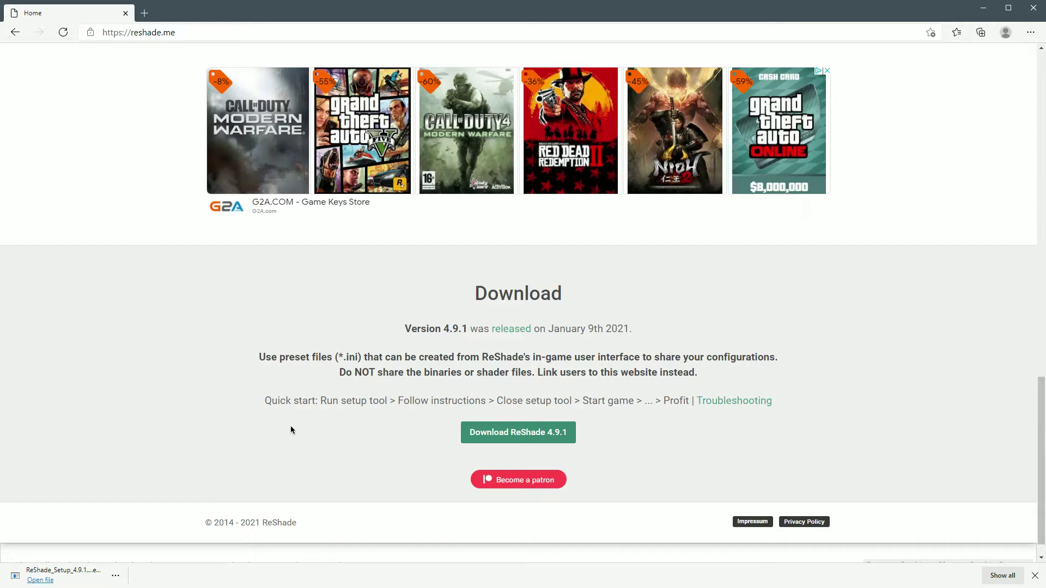
Step: Run the downloaded ReShade setup and choose SponzaTestVer from C:\Games\Shader Dev Test Area as the game to manage
left_click(60, 573)
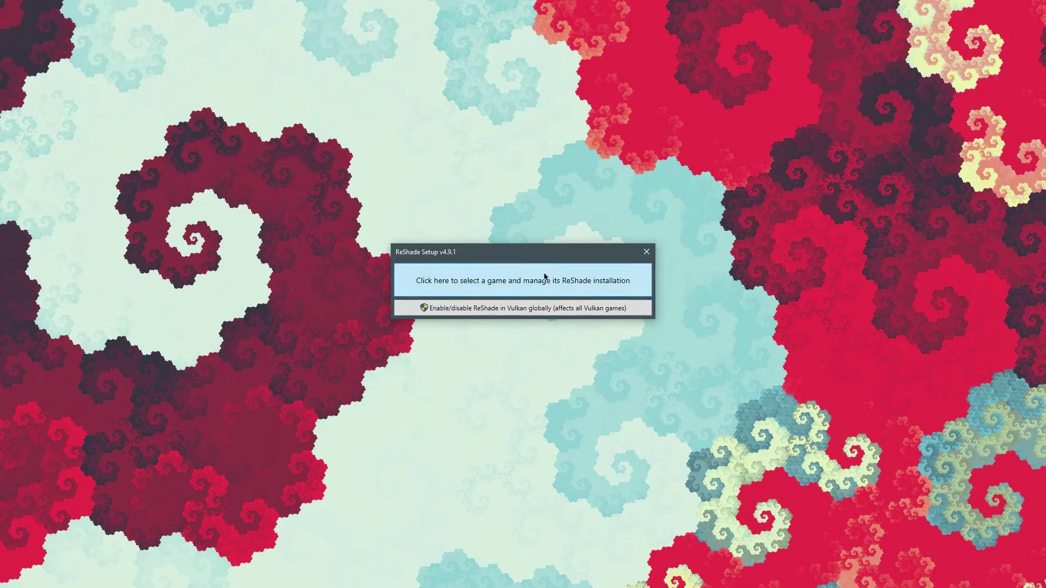
left_click(517, 279)
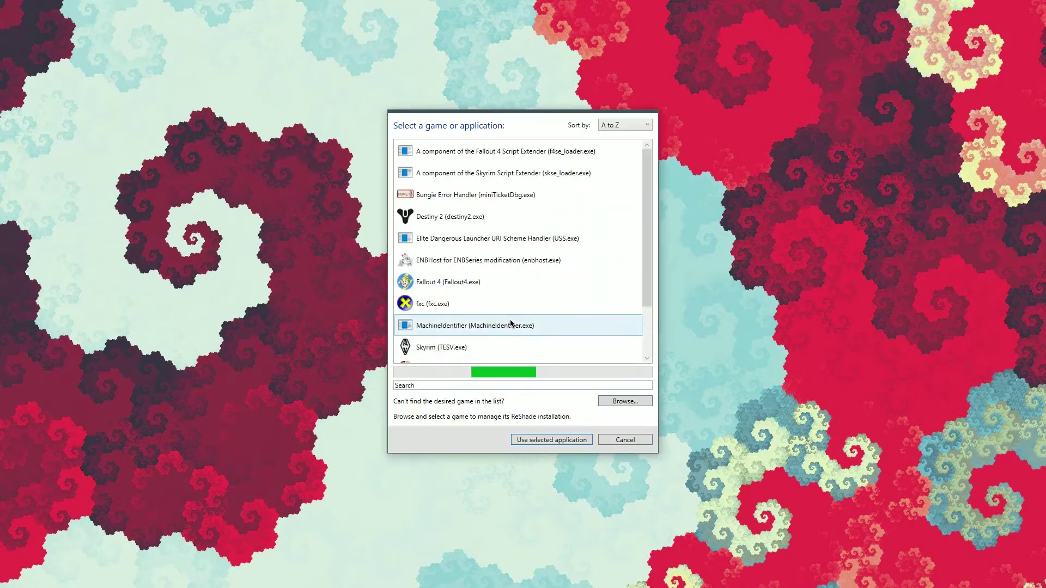
left_click(624, 401)
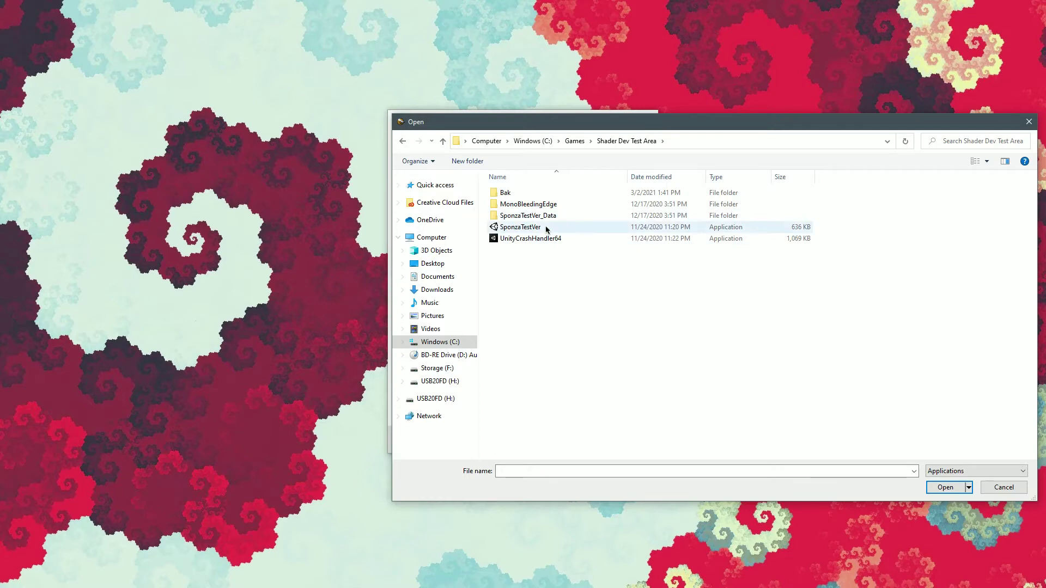
left_click(523, 226)
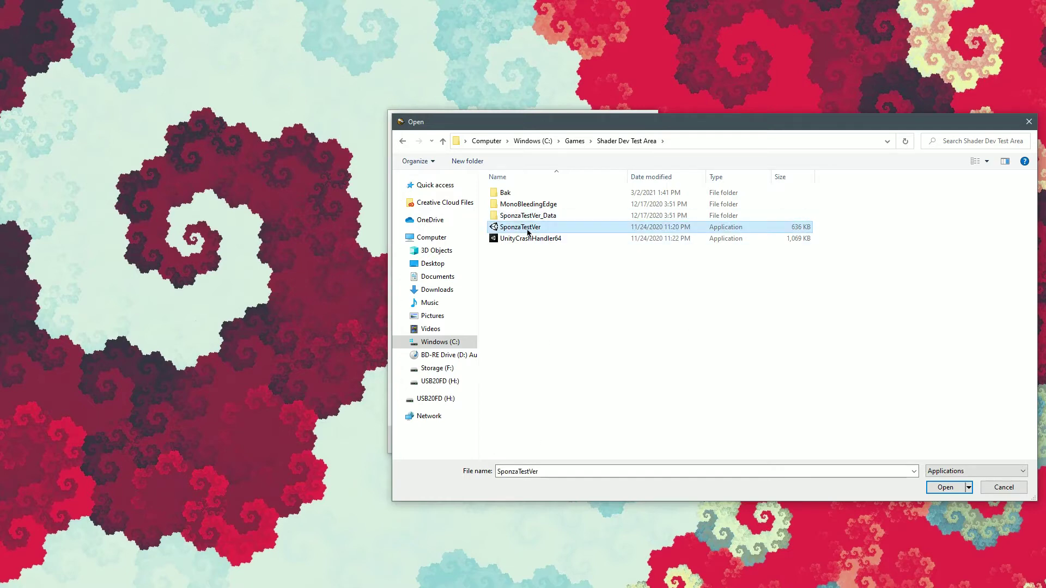
left_click(932, 483)
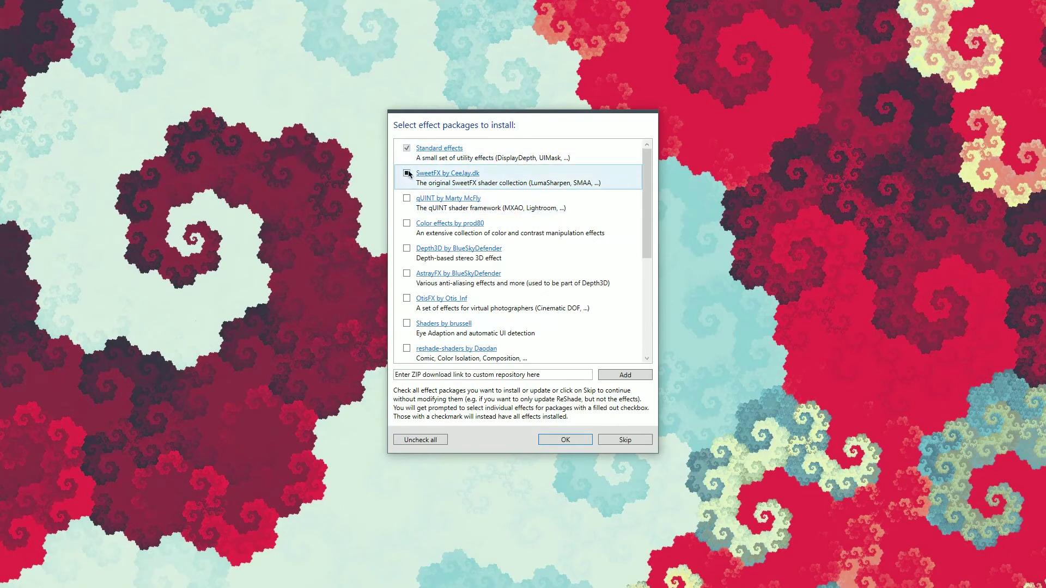
Step: Deselect the SweetFX package and install only the Standard effects package
left_click(408, 174)
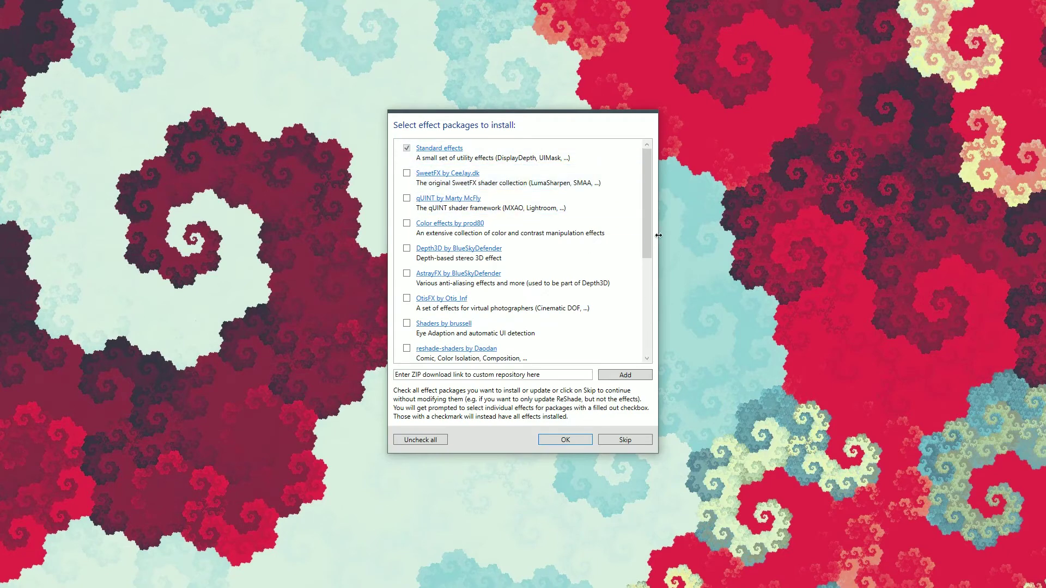
scroll(627, 256, "down", 5)
scroll(624, 182, "up", 5)
left_click(566, 440)
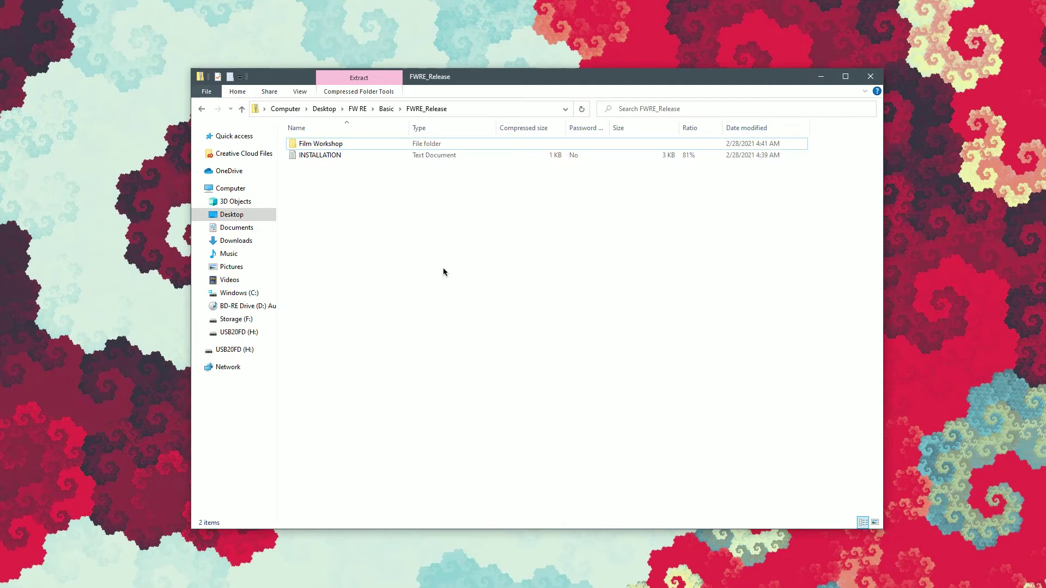
Step: Read through the installation instructions in the INSTALLATION text file of the FWRE_Release archive, then close the file
double_click(334, 156)
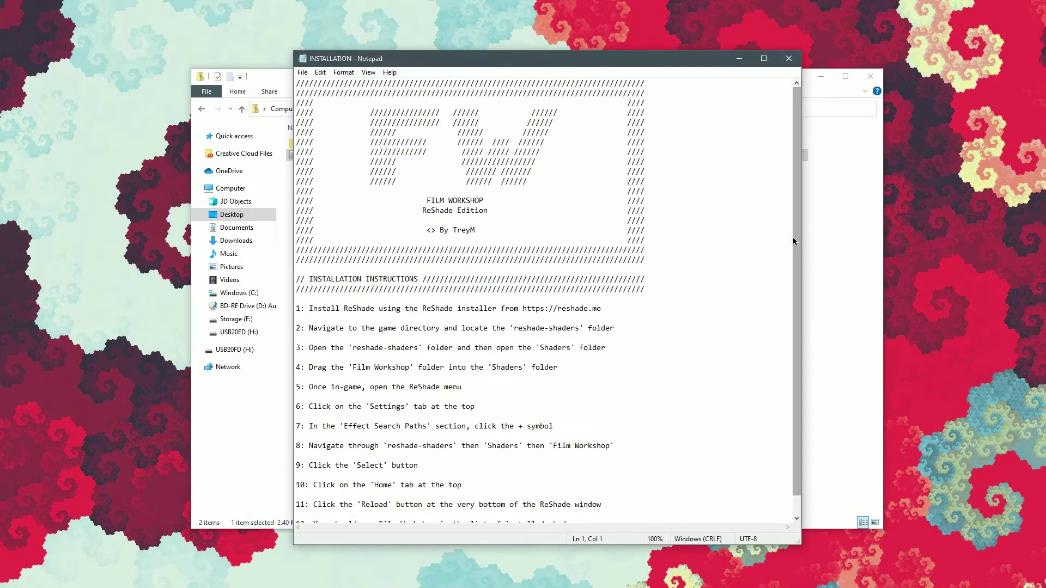
scroll(795, 213, "down", 1)
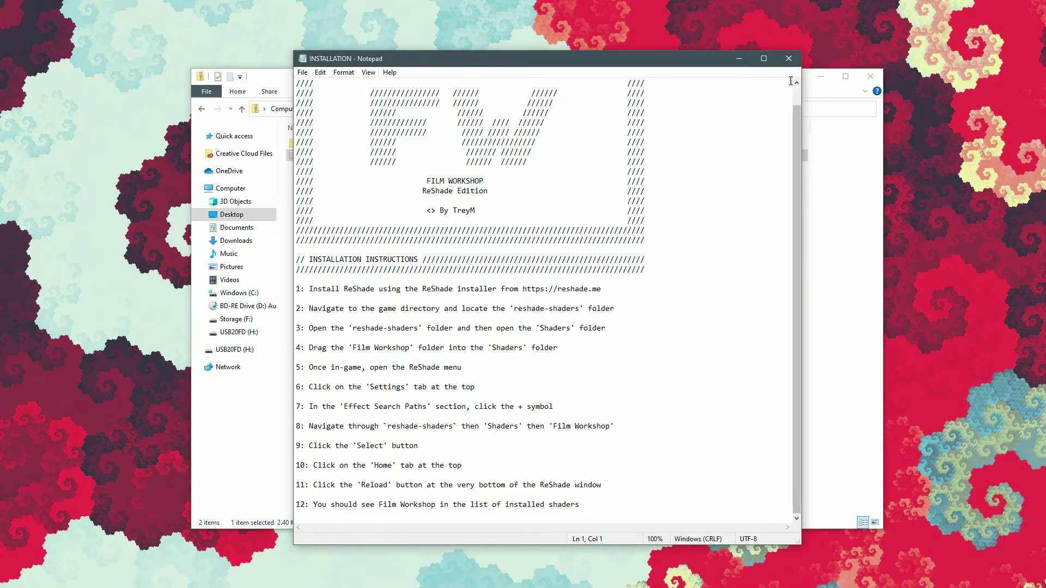
left_click(788, 58)
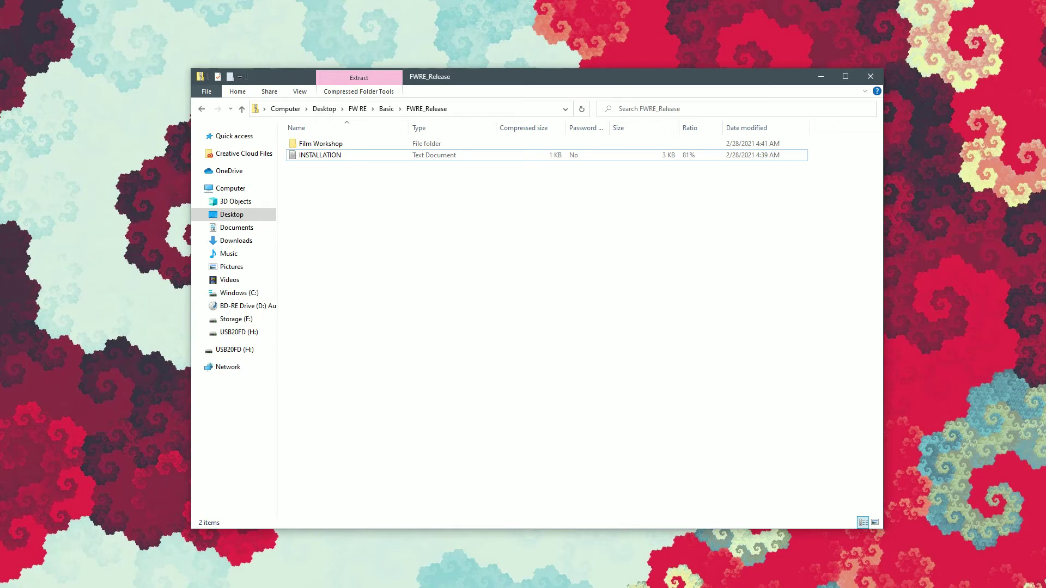
Step: Switch to the Shader Dev Test Area game folder and examine the reshade-shaders folder and installed ReShade files
left_click(104, 576)
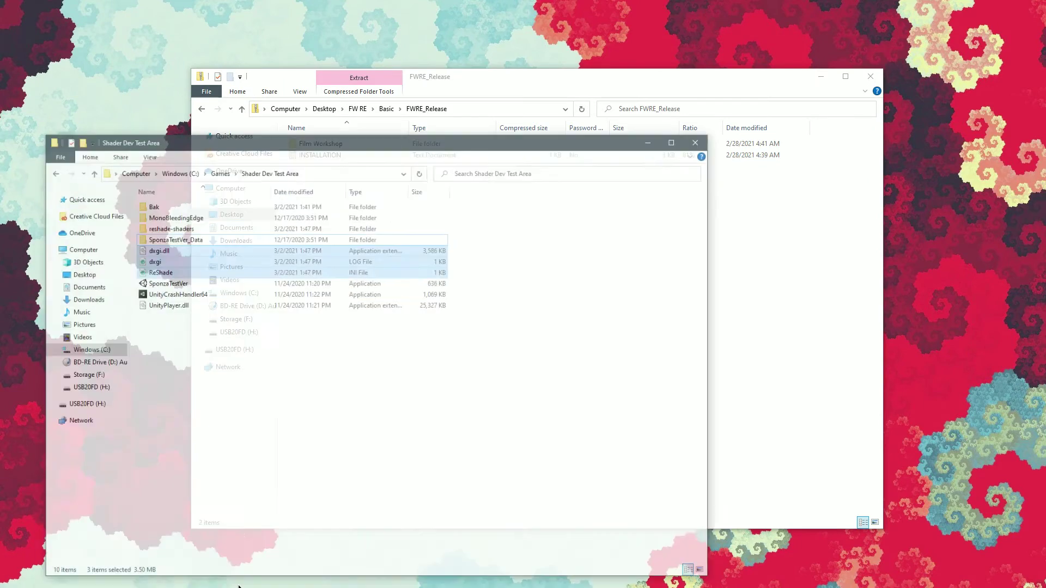
left_click(506, 430)
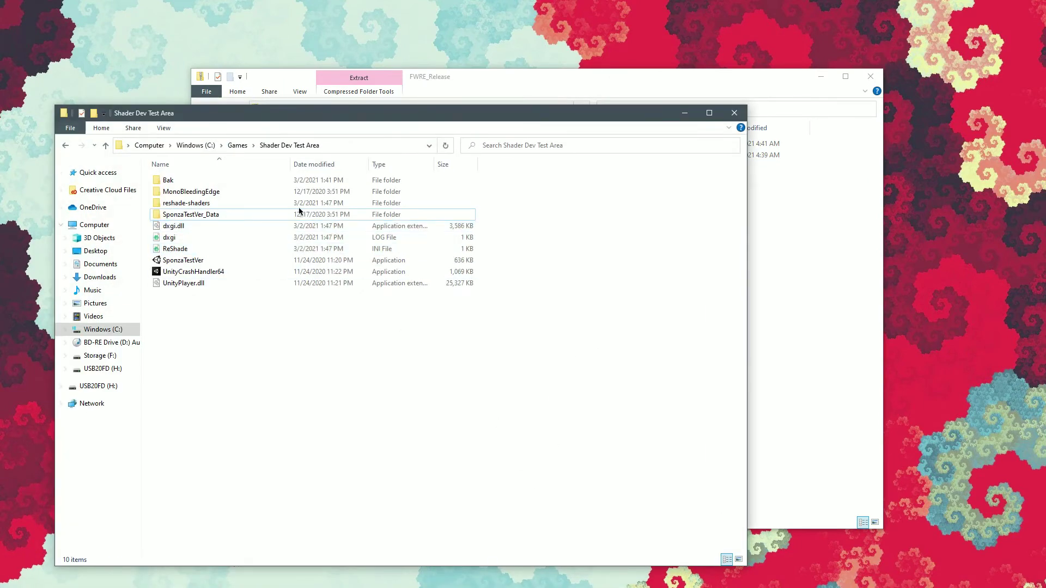
double_click(193, 203)
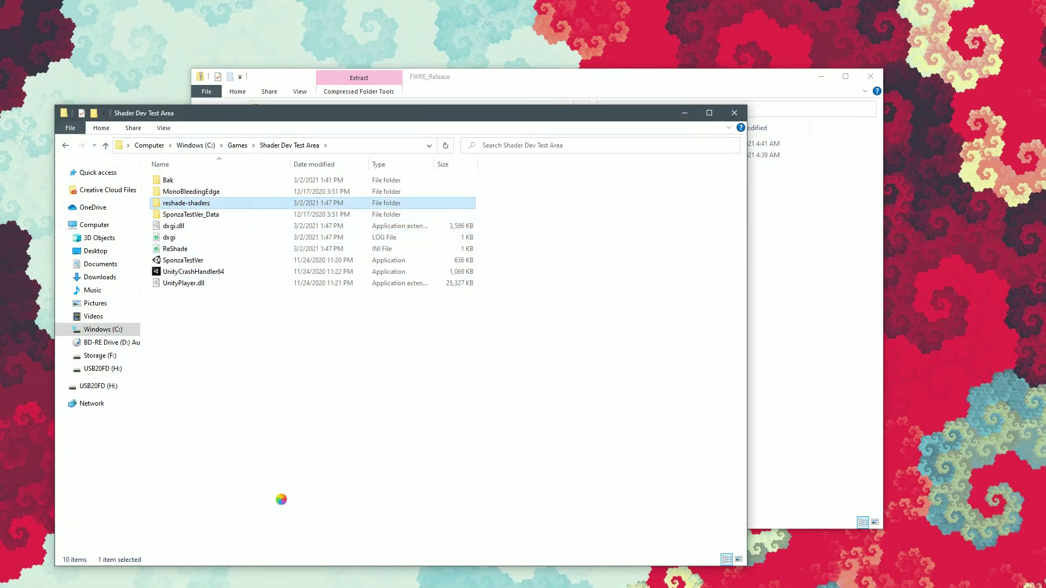
key("BackSpace")
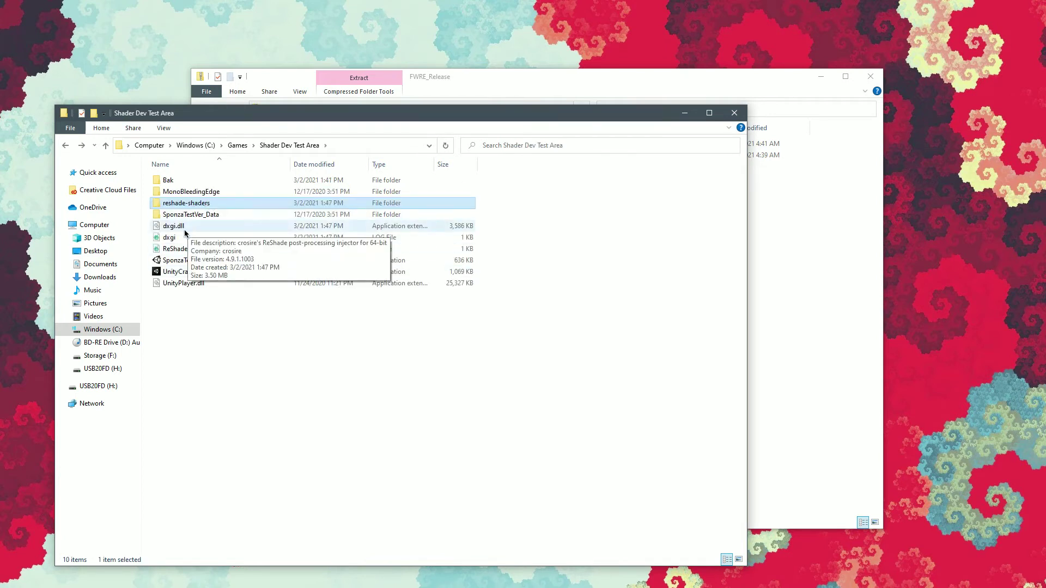
left_click(191, 226)
key("Down")
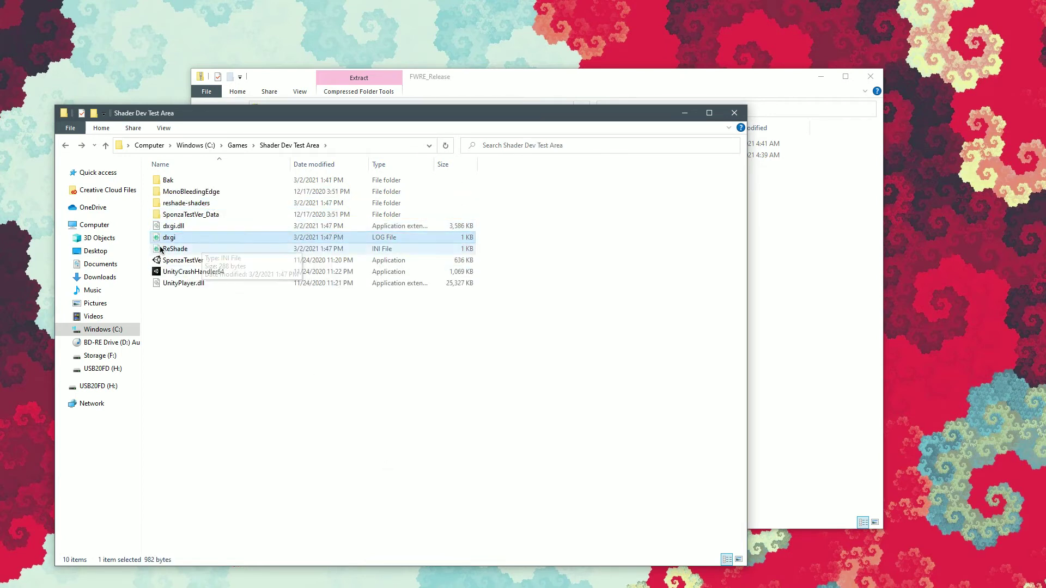
key("Down")
Step: Copy the Film Workshop folder from the FWRE_Release archive into the game's reshade-shaders\Shaders folder
left_click(216, 207)
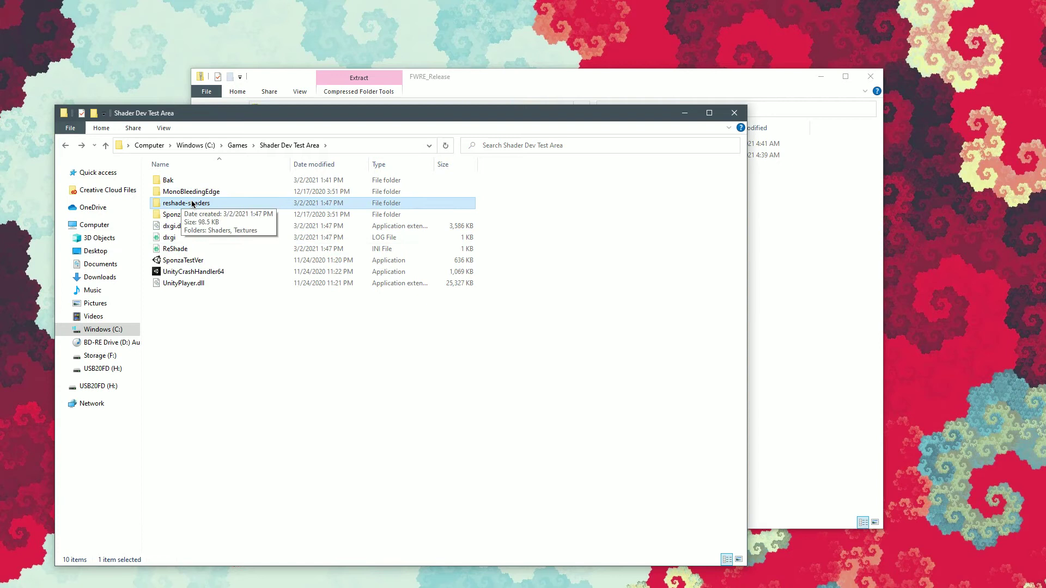
key("Return")
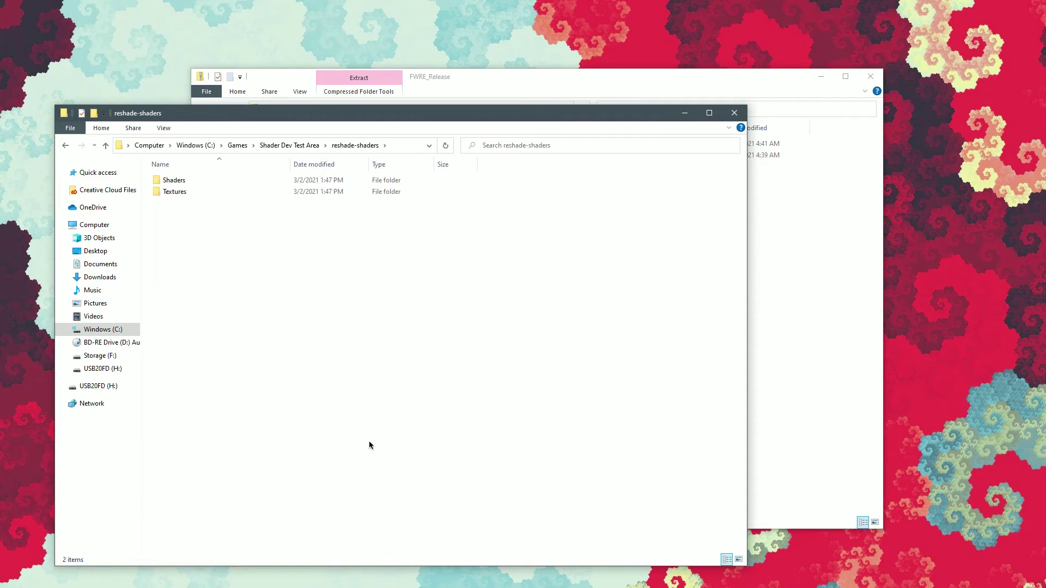
double_click(180, 184)
left_click(839, 304)
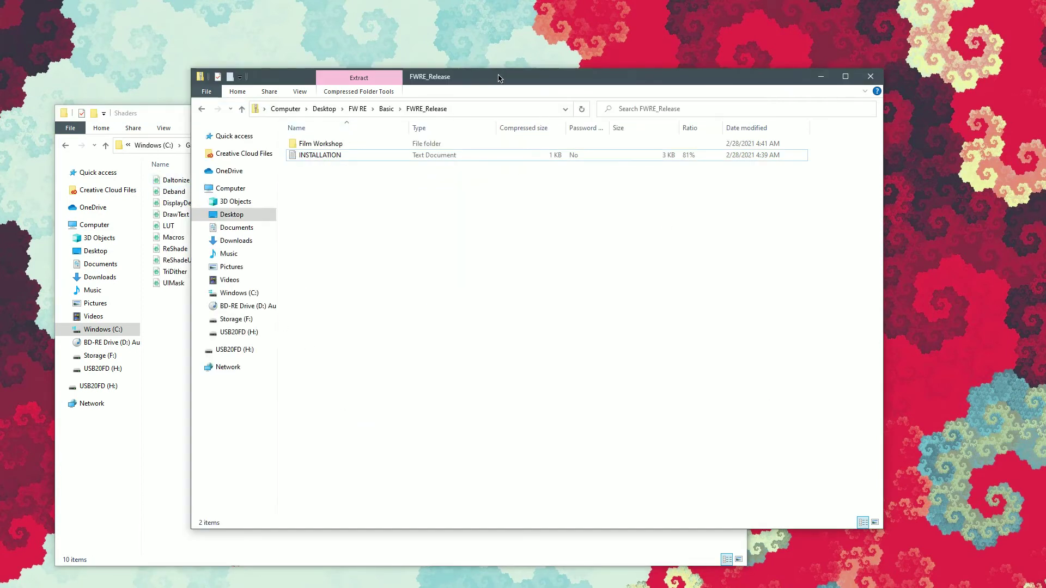
left_click_drag(563, 84, 638, 91)
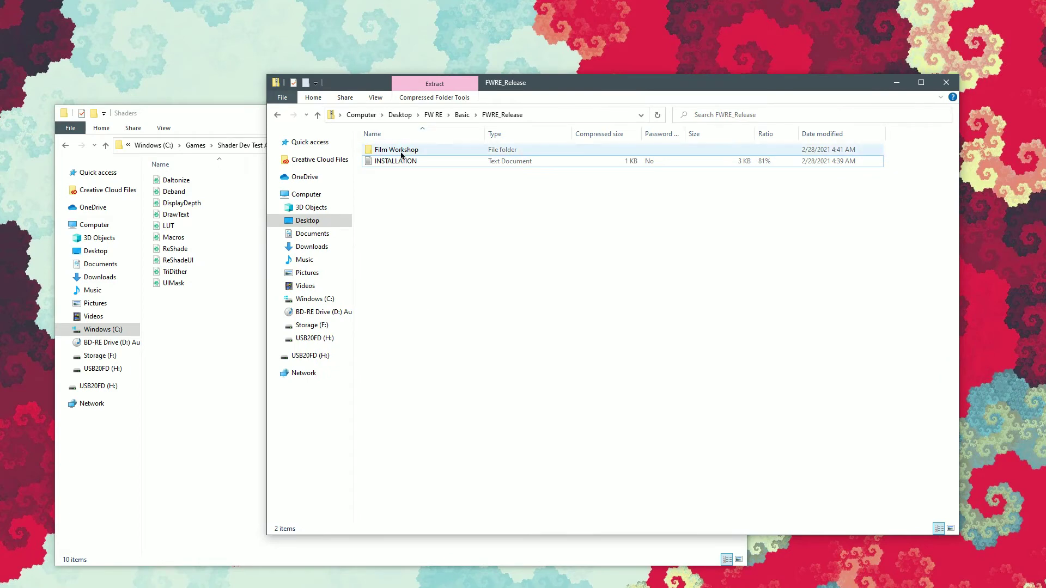
left_click(410, 154)
left_click_drag(386, 152, 205, 425)
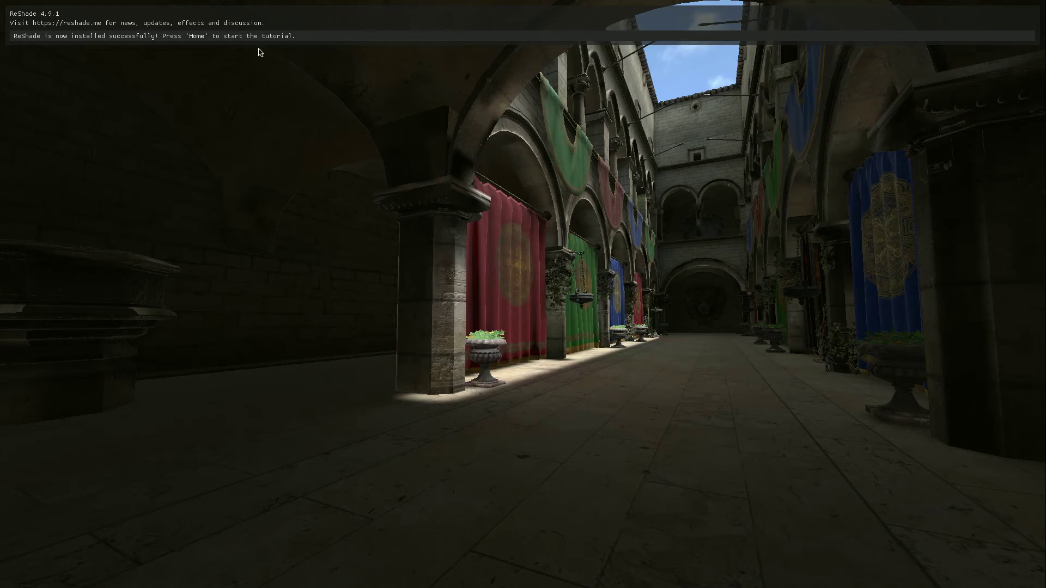
Step: Open the ReShade overlay in the running game and skip its introductory tutorial
key("Home")
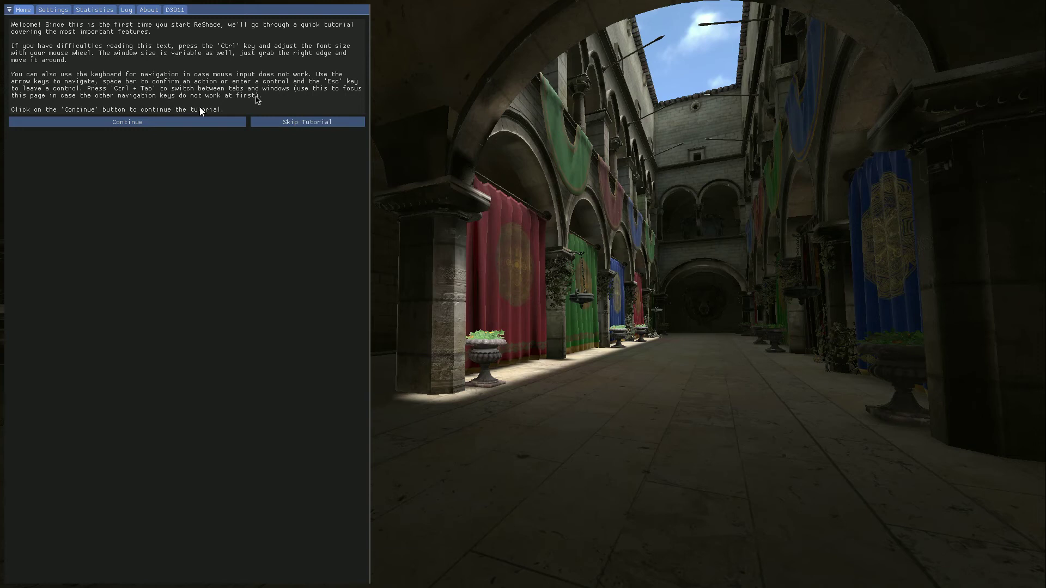
left_click(309, 124)
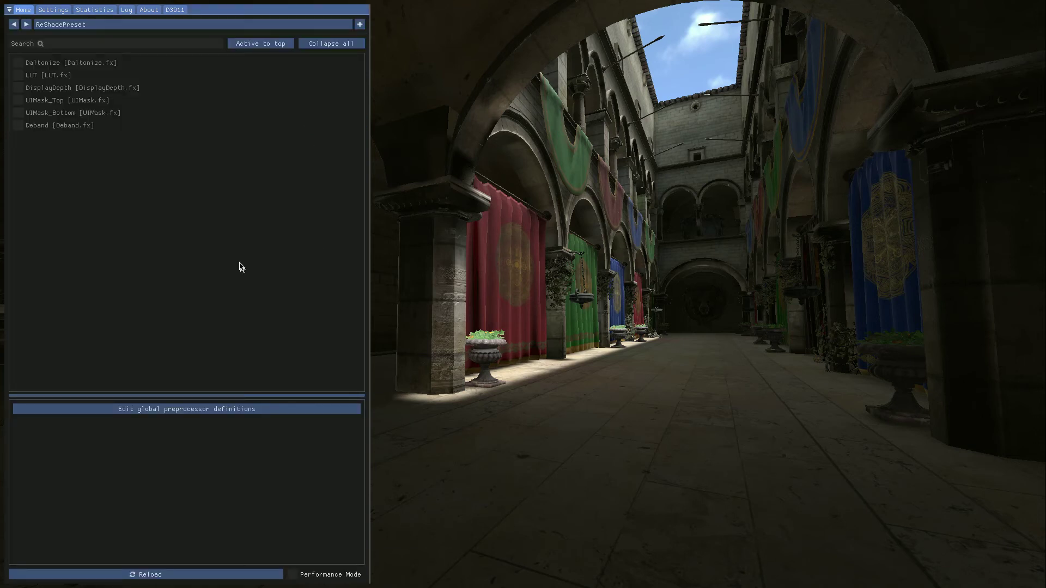
Step: Add the reshade-shaders\Shaders\Film Workshop folder to ReShade's effect search paths
left_click(54, 10)
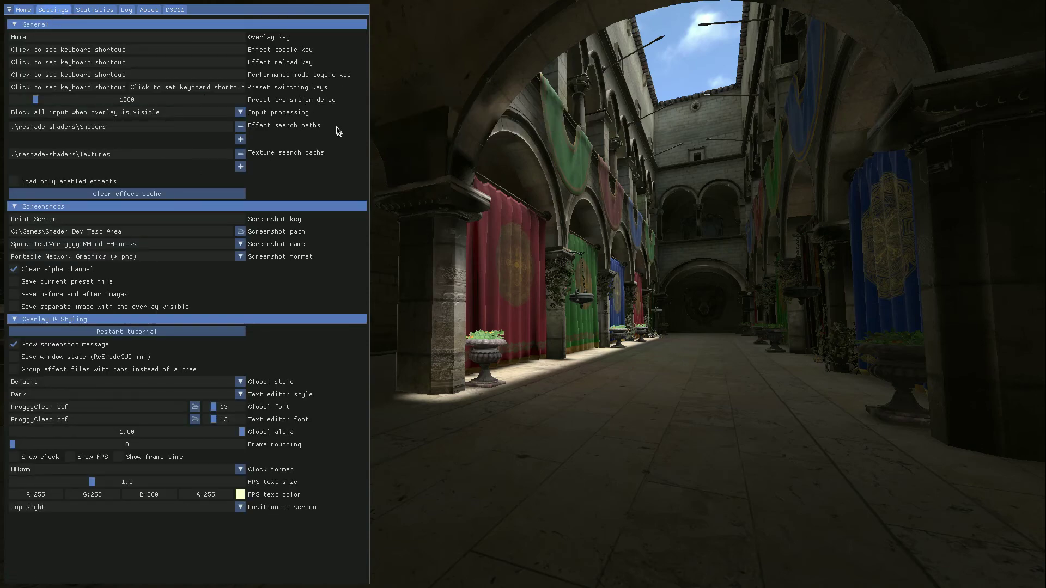
left_click(240, 139)
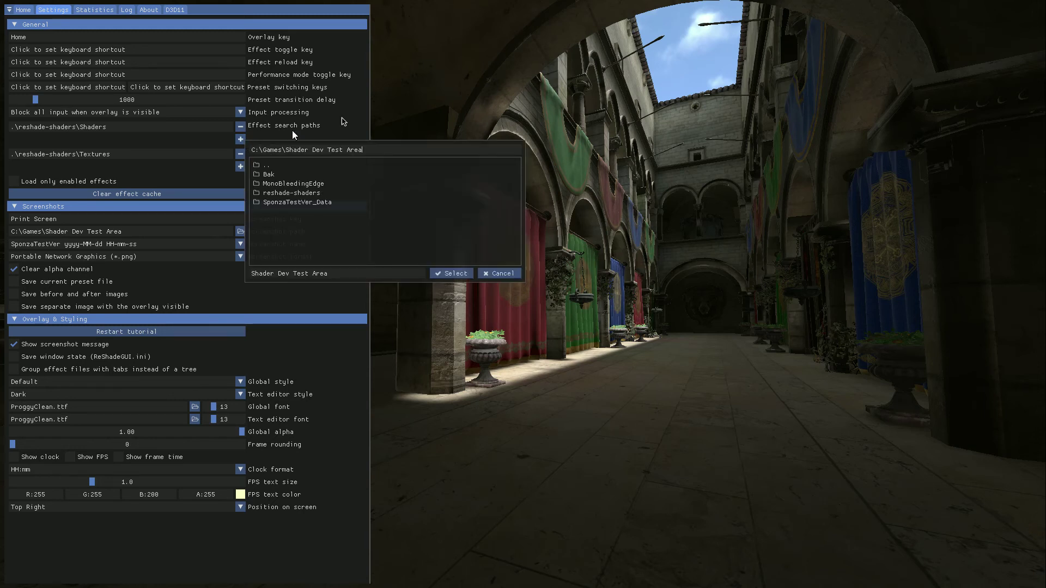
double_click(299, 194)
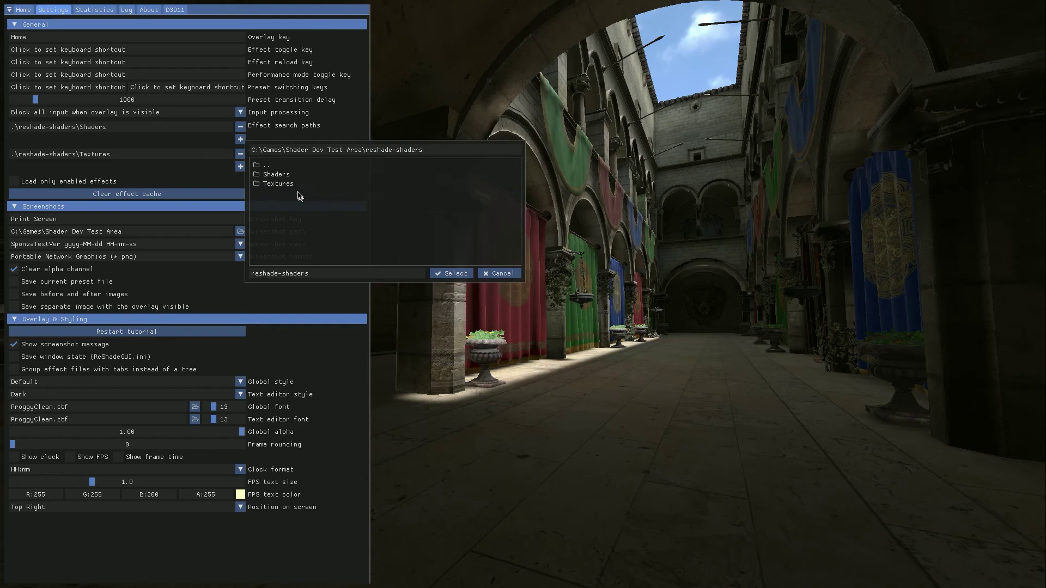
double_click(280, 175)
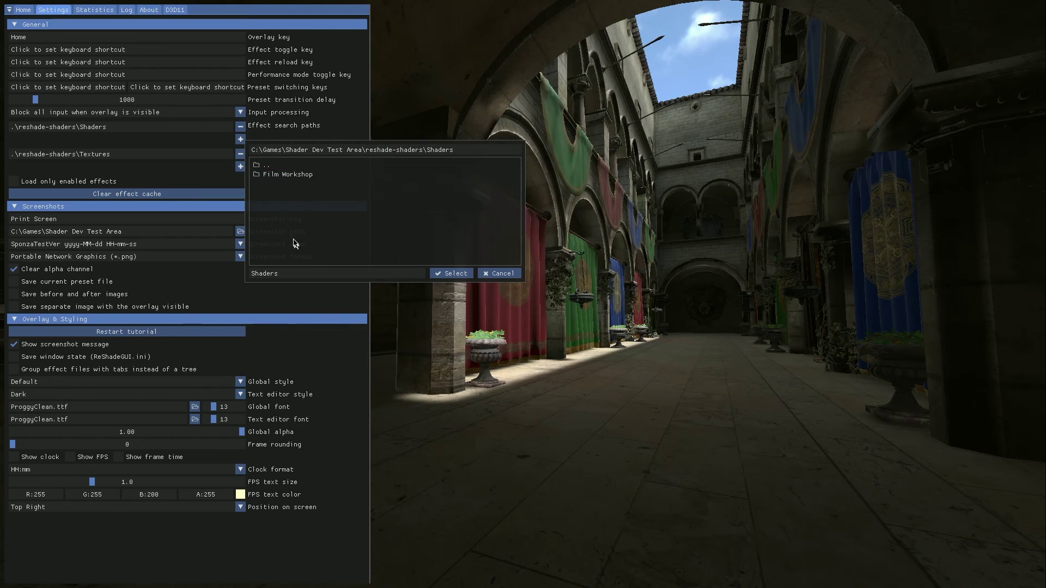
double_click(294, 175)
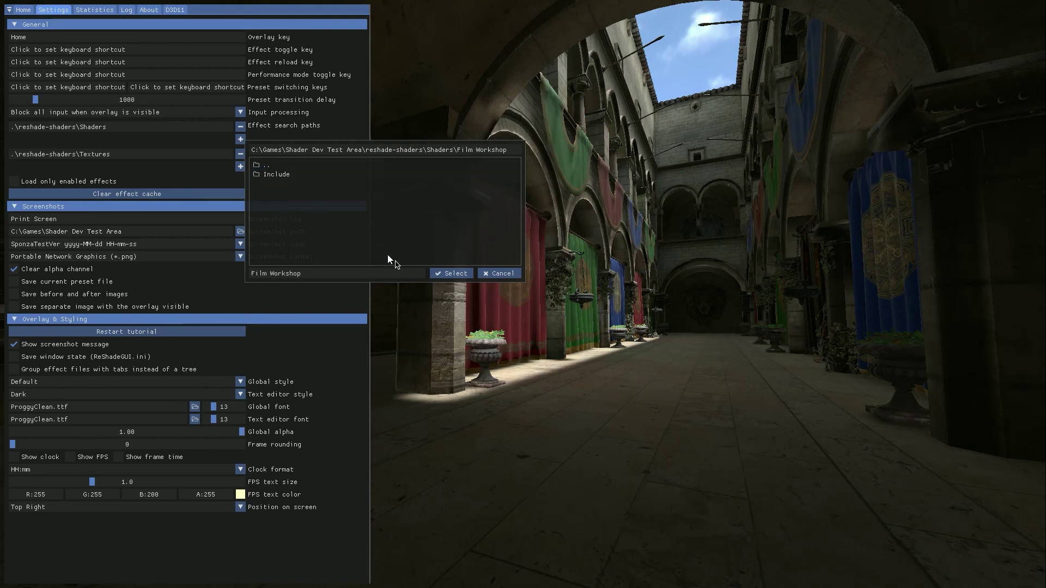
left_click(451, 274)
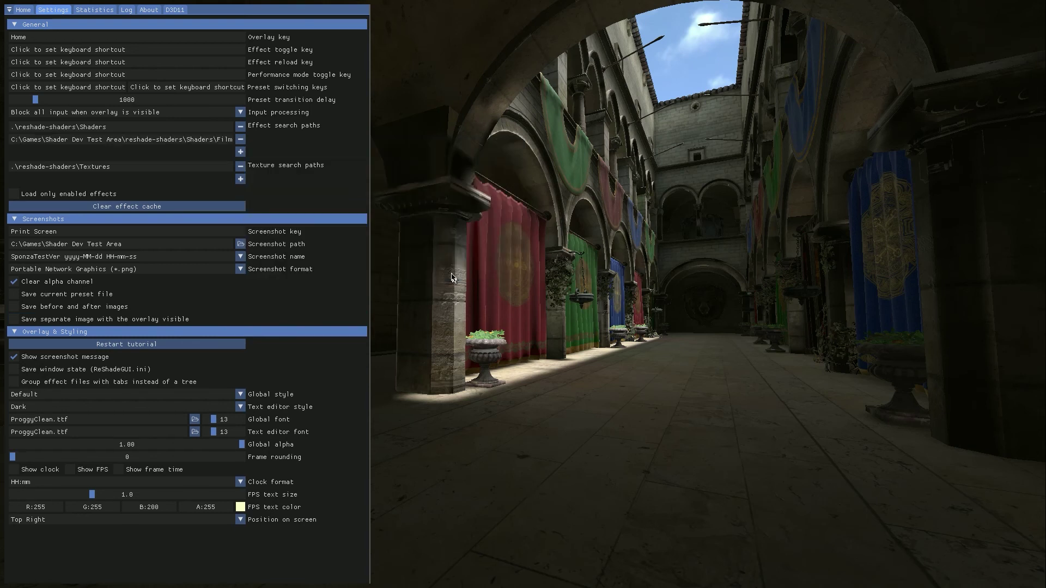
Step: Reload the ReShade effects and enable Film Workshop: ReShade Edition
left_click(23, 11)
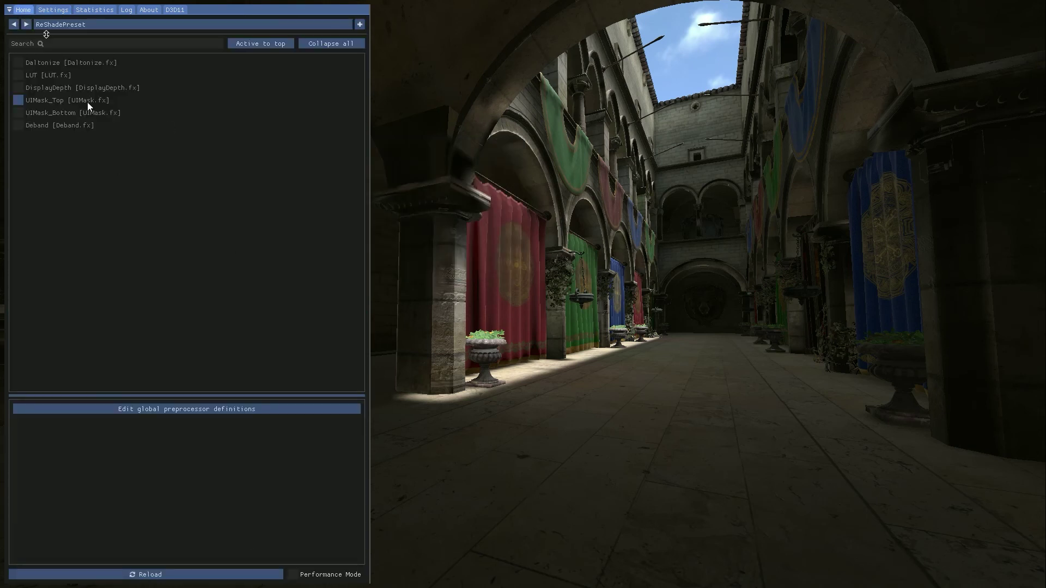
left_click(170, 574)
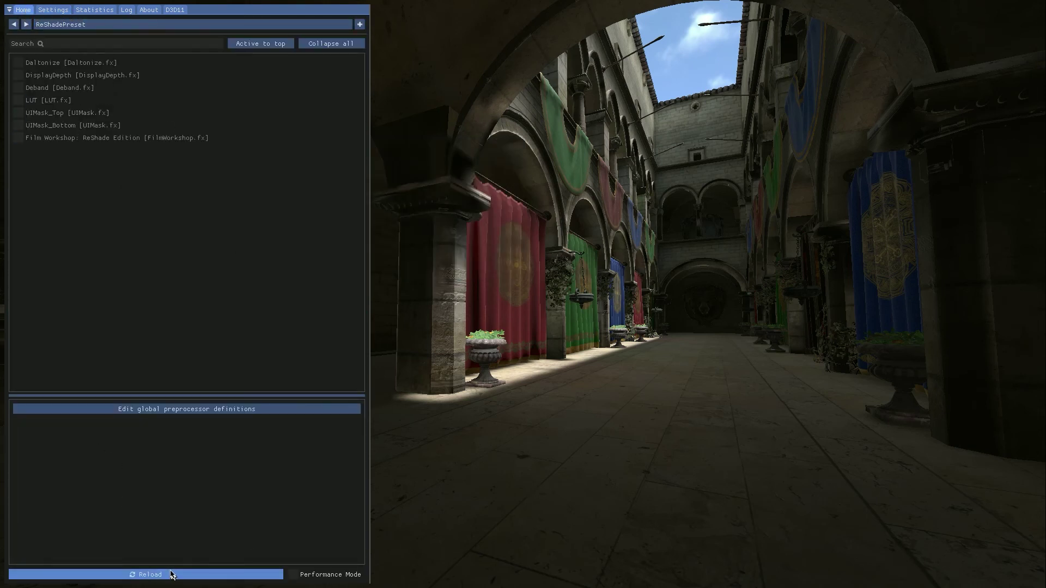
left_click(58, 141)
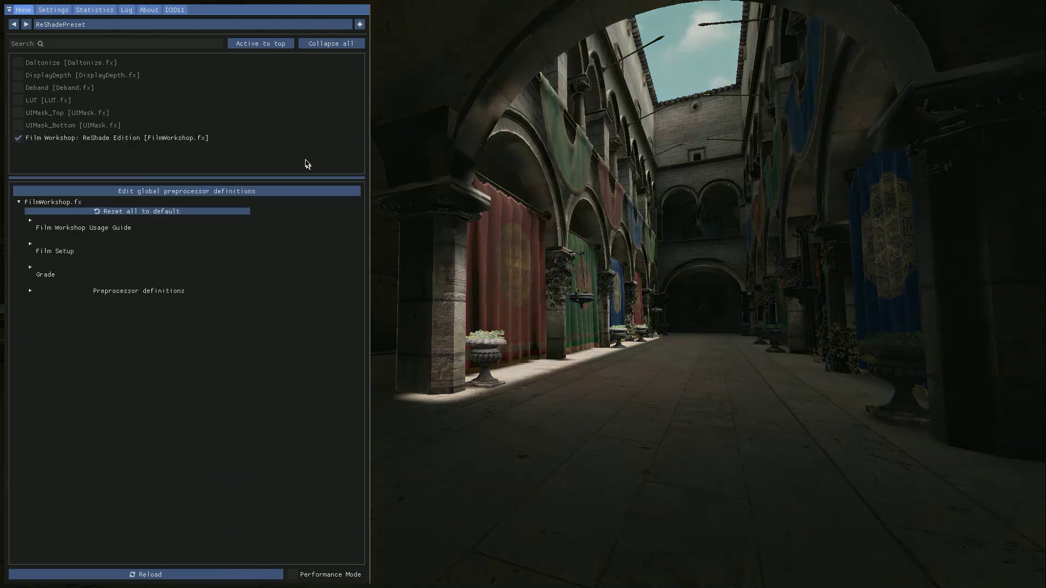